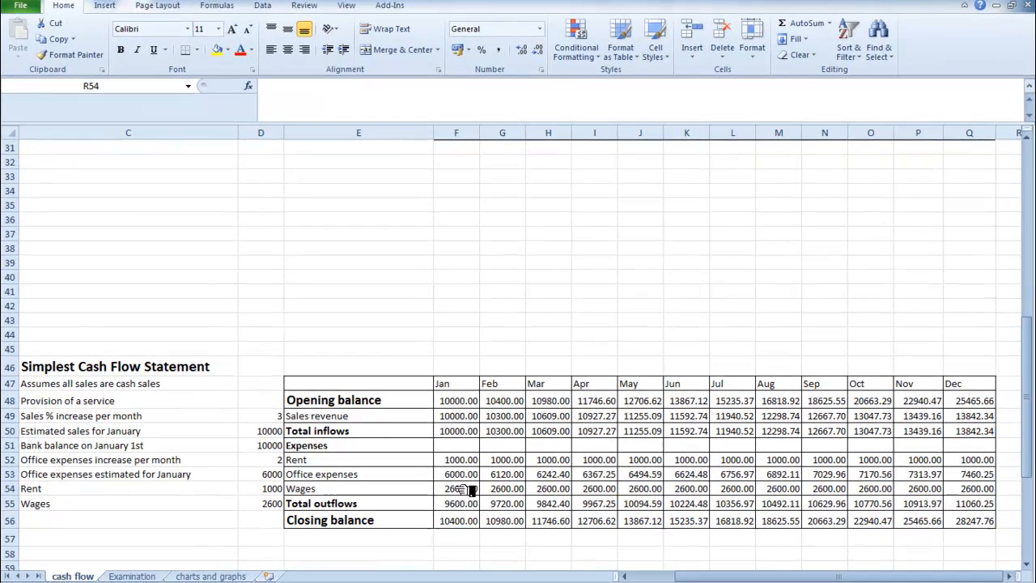
Set the Wages assumption of the Simplest Cash Flow Statement to 2500.
{"action": "left_click", "coordinate": [461, 459]}
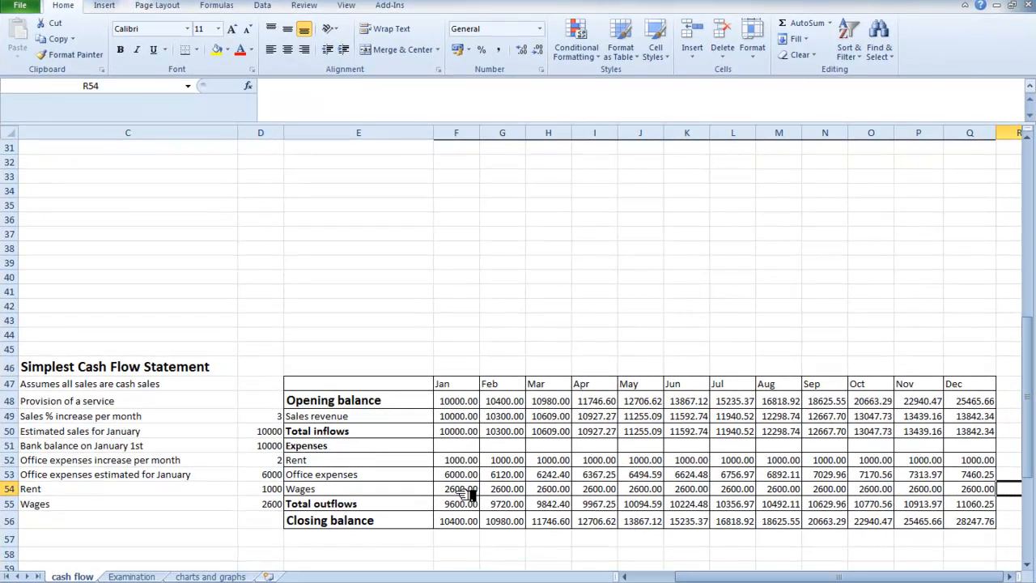
{"action": "left_click", "coordinate": [469, 491]}
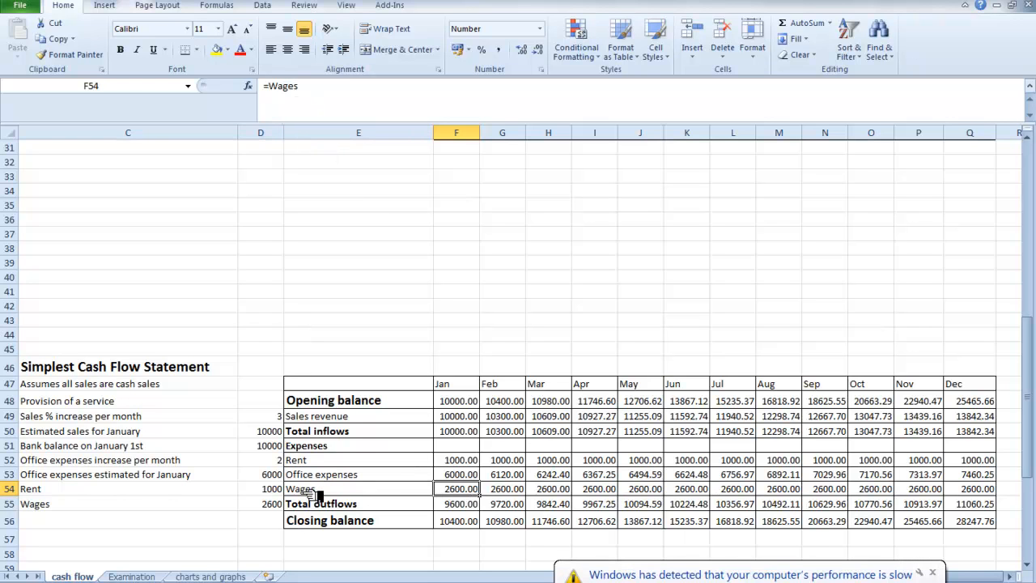
{"action": "left_click", "coordinate": [274, 505]}
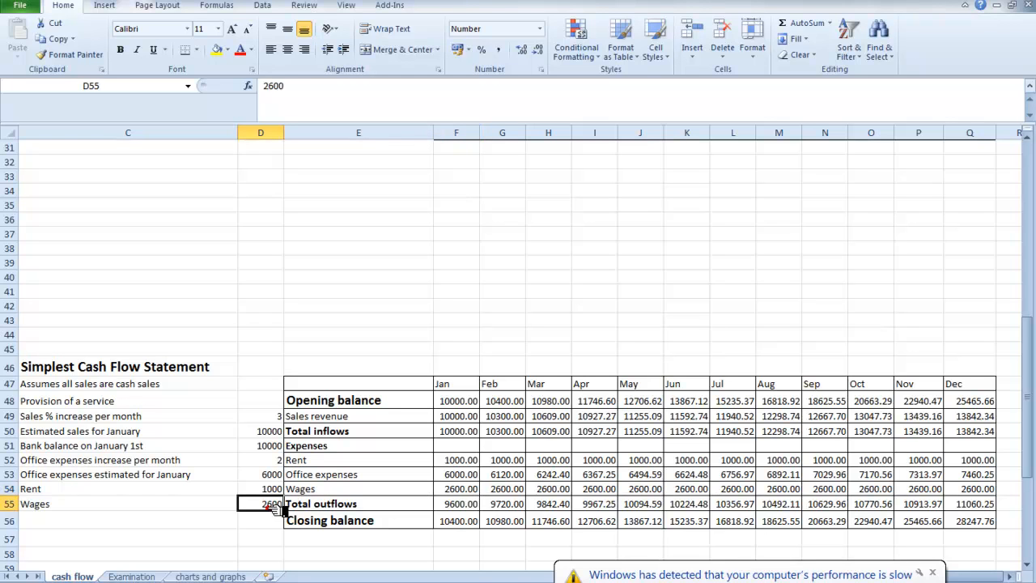
{"action": "type", "text": "2500"}
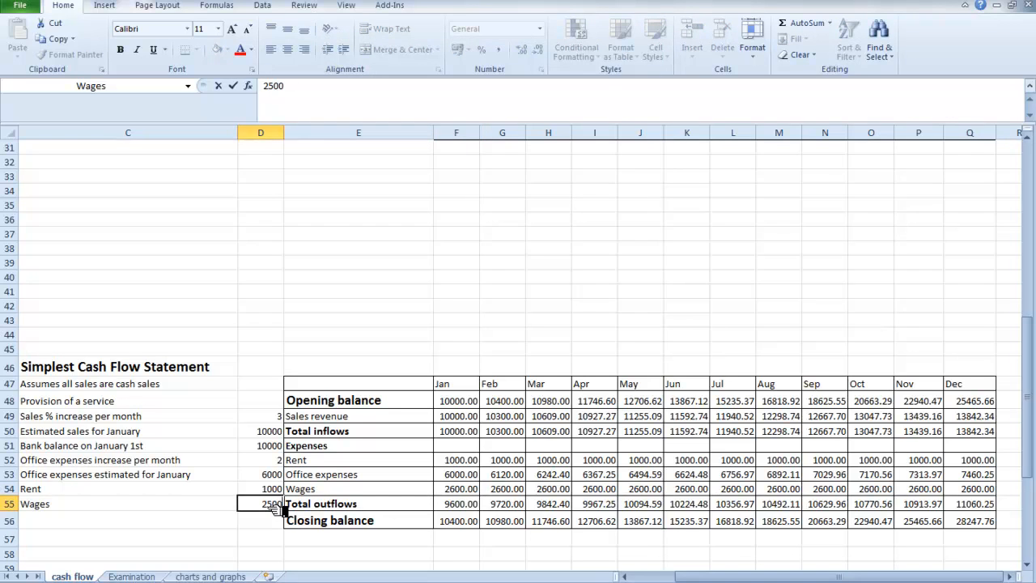
{"action": "key", "text": "Tab"}
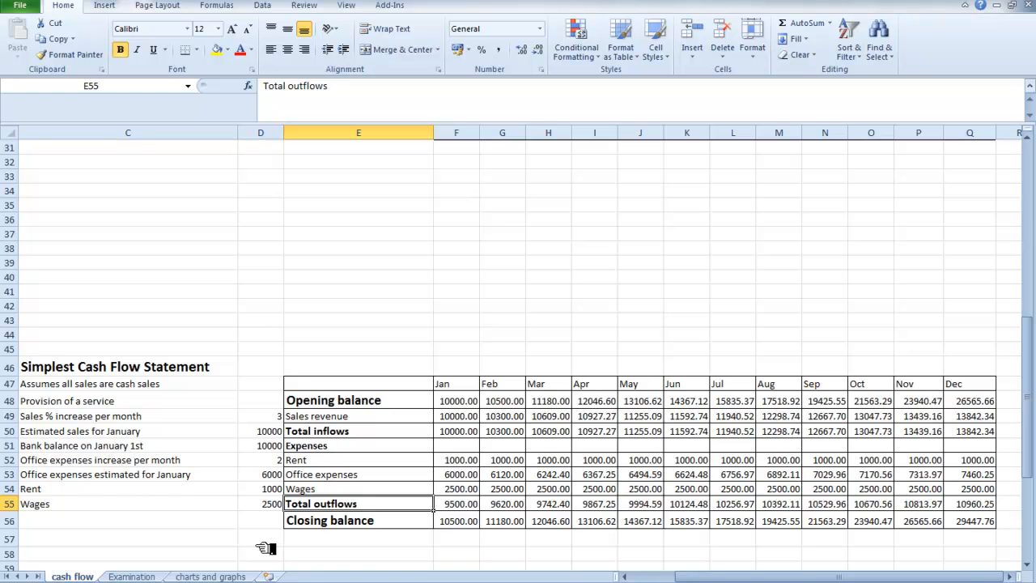
Copy January's Sales revenue Cash formula across to December in the cash flow table with 30 days credit.
{"action": "scroll", "coordinate": [266, 548], "scroll_direction": "down", "scroll_amount": 1}
{"action": "scroll", "coordinate": [266, 548], "scroll_direction": "down", "scroll_amount": 1}
{"action": "scroll", "coordinate": [247, 535], "scroll_direction": "down", "scroll_amount": 3}
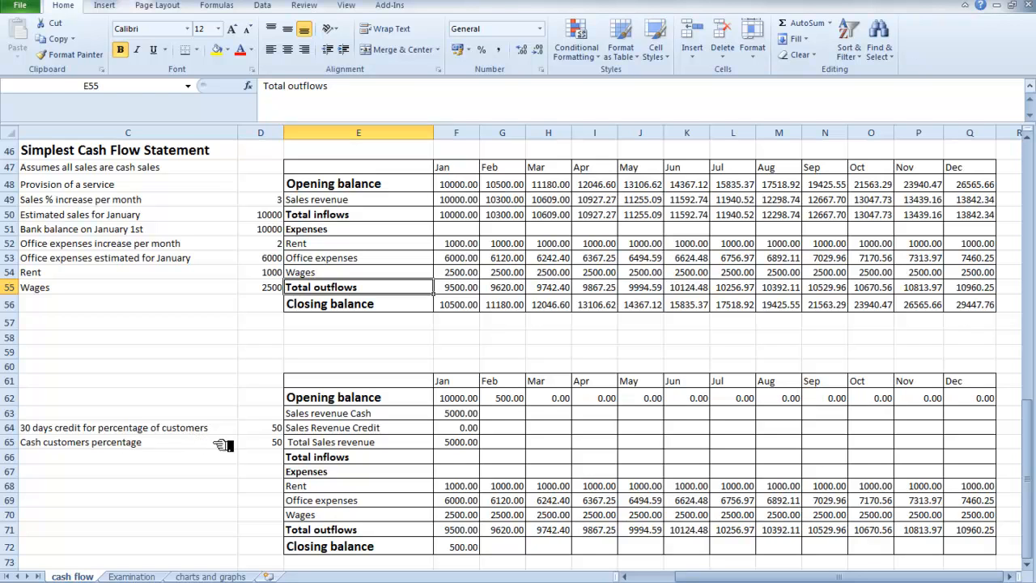
{"action": "left_click", "coordinate": [271, 429]}
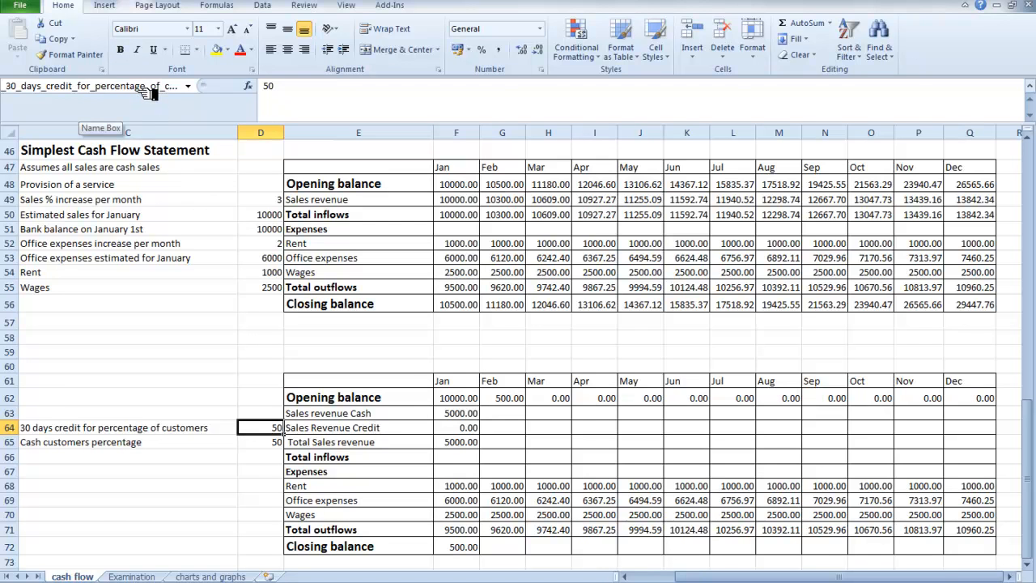
{"action": "left_click", "coordinate": [273, 443]}
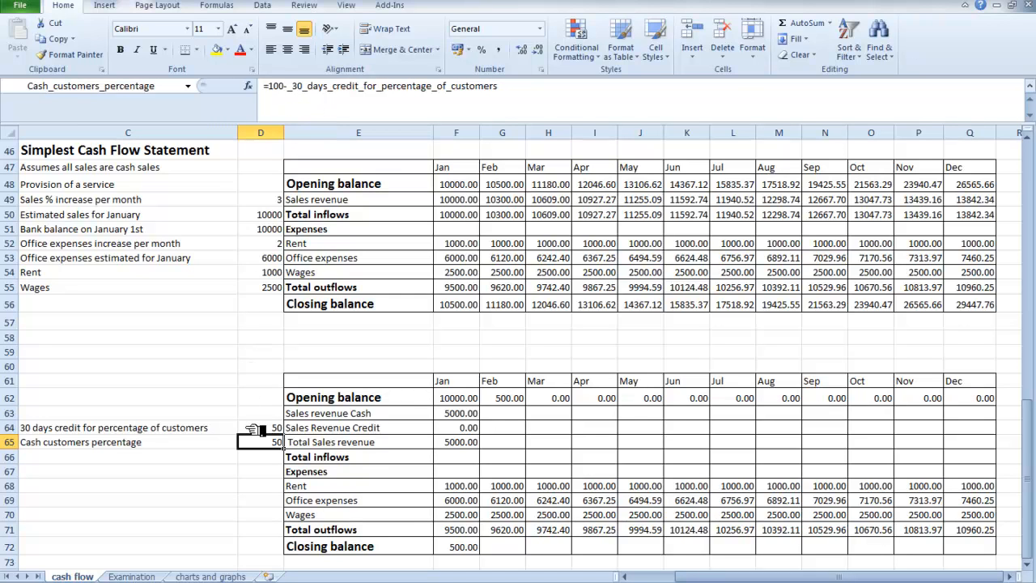
{"action": "left_click", "coordinate": [261, 469]}
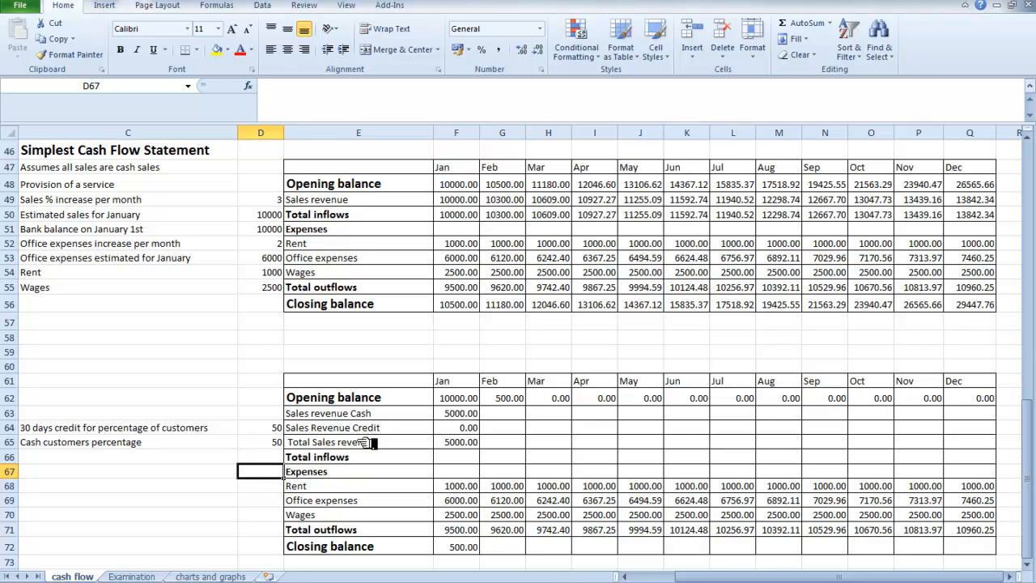
{"action": "left_click", "coordinate": [468, 418]}
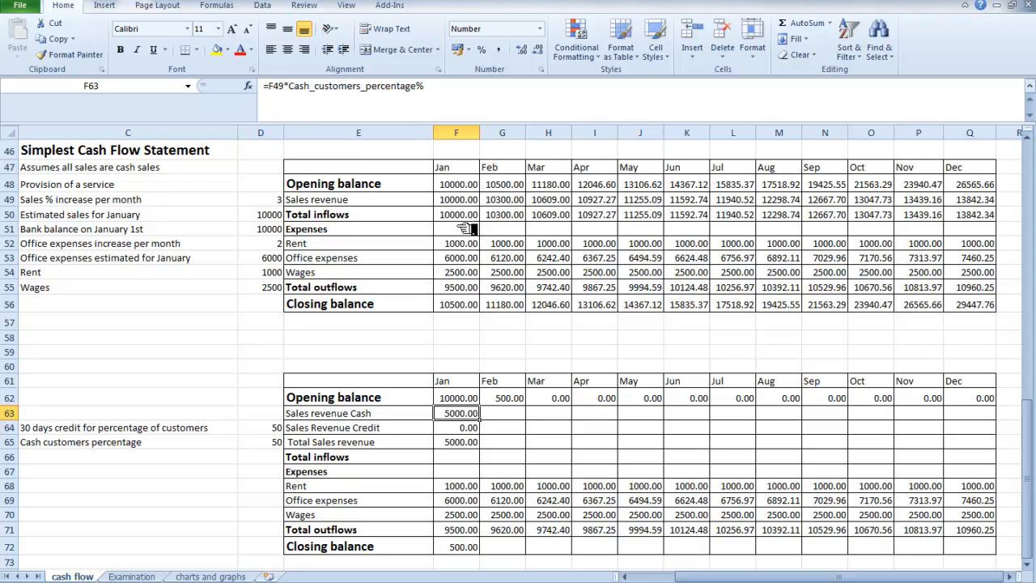
{"action": "left_click", "coordinate": [459, 412]}
{"action": "left_click_drag", "start_coordinate": [490, 422], "coordinate": [983, 414]}
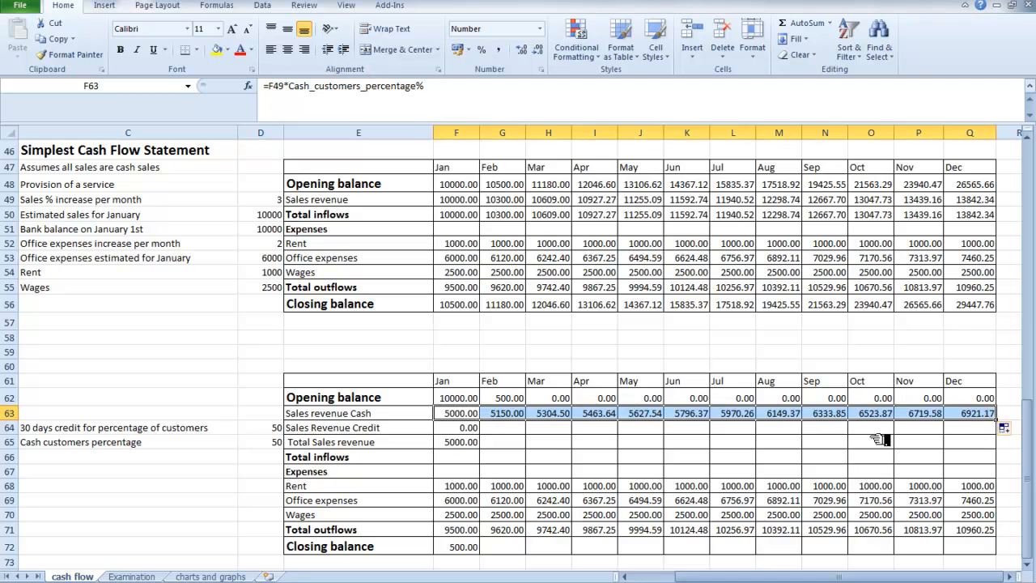
Enter February's Sales Revenue Credit as January's sales revenue times the credit customers percentage: =F49*_30_days_credit_for_percentage_of_customers%.
{"action": "left_click", "coordinate": [469, 428]}
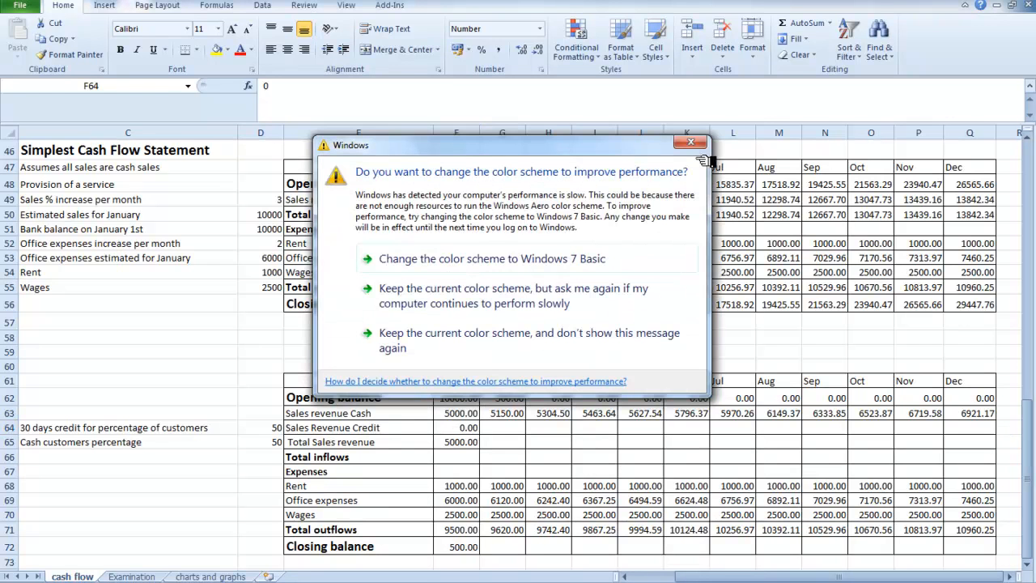
{"action": "left_click", "coordinate": [690, 144]}
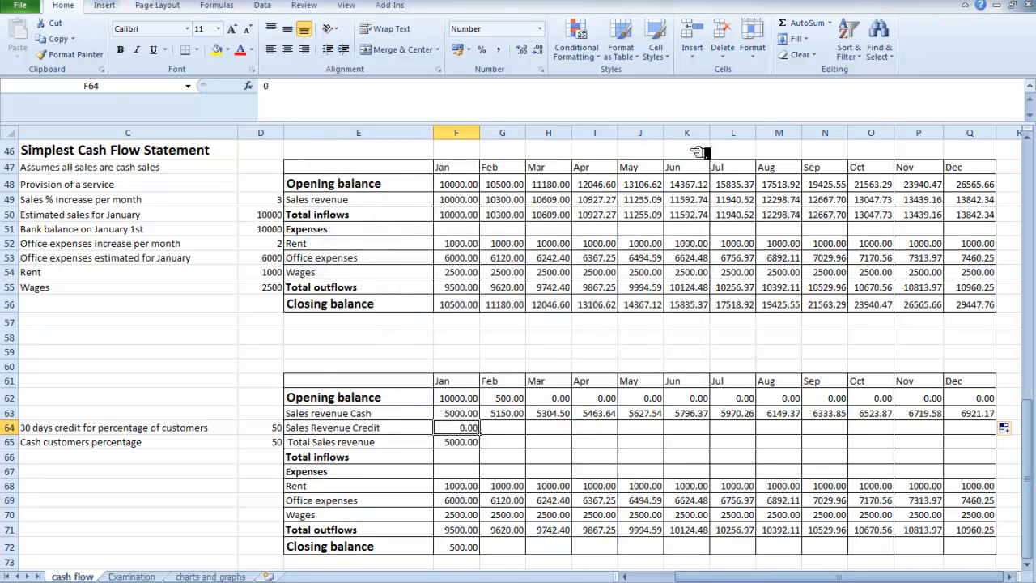
{"action": "left_click", "coordinate": [508, 432]}
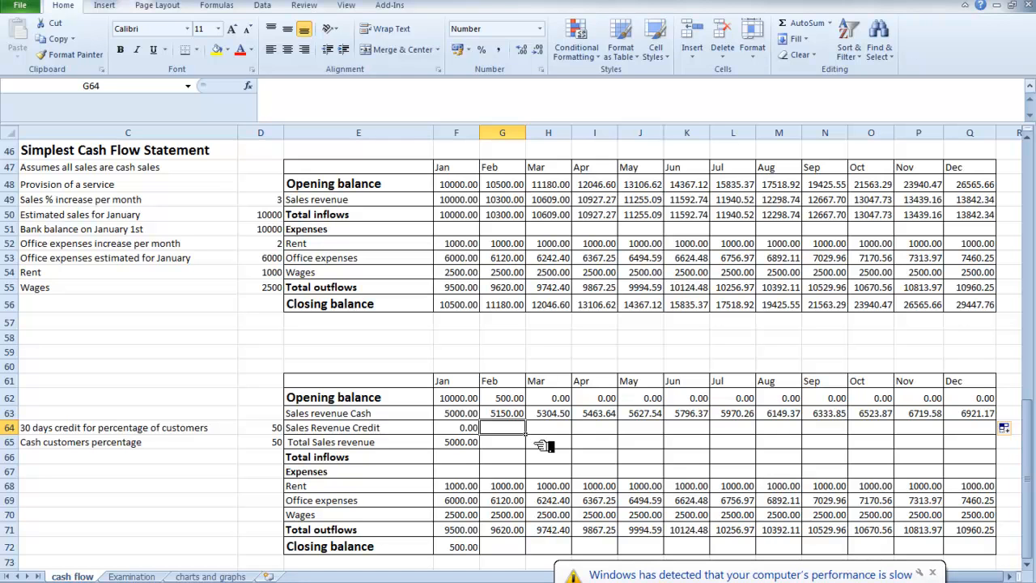
{"action": "type", "text": "="}
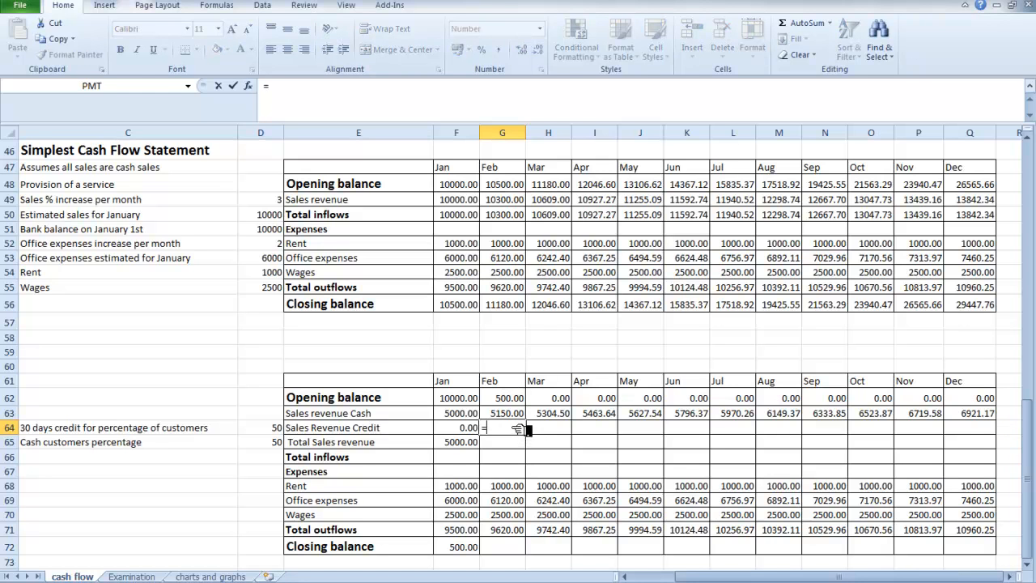
{"action": "left_click", "coordinate": [470, 203]}
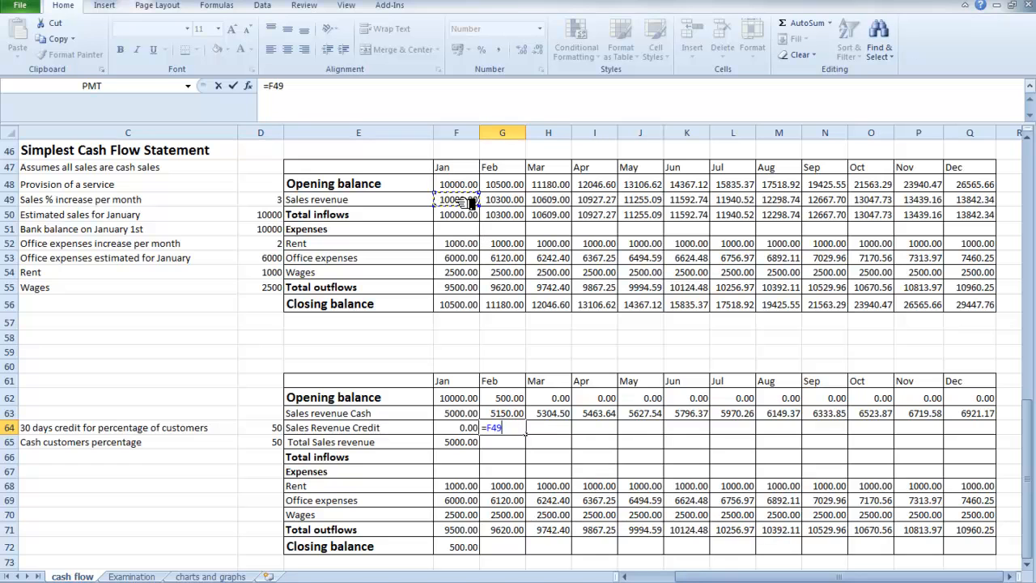
{"action": "type", "text": "*"}
{"action": "left_click", "coordinate": [260, 428]}
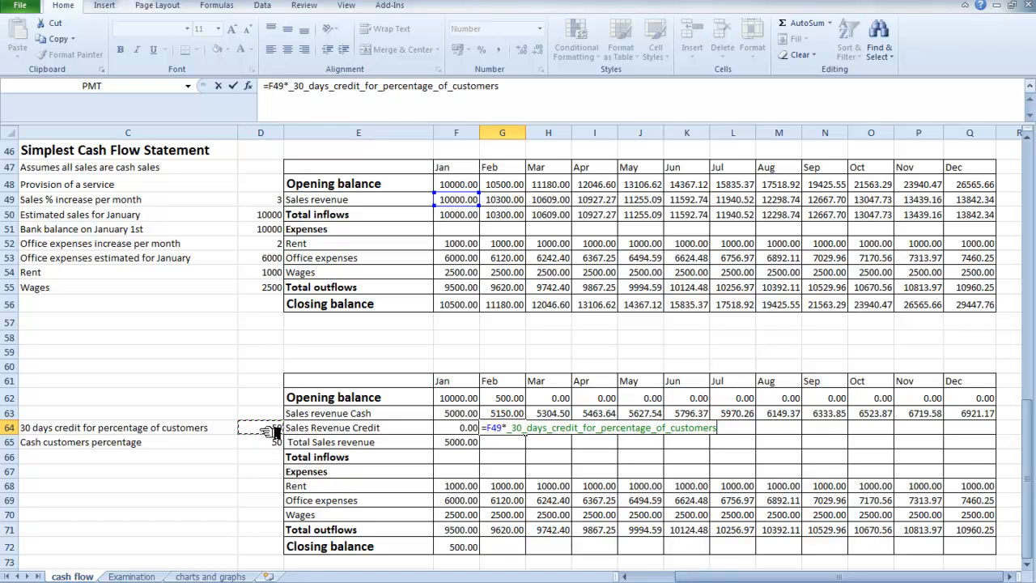
{"action": "type", "text": "%"}
{"action": "key", "text": "Tab"}
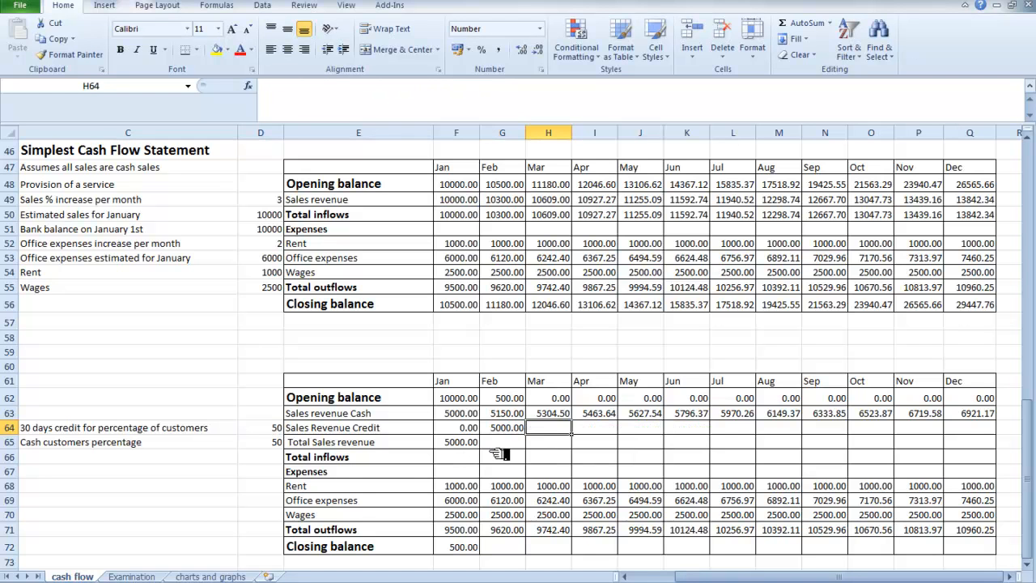
Copy February's Sales Revenue Credit formula across the months from March to December.
{"action": "left_click", "coordinate": [499, 428]}
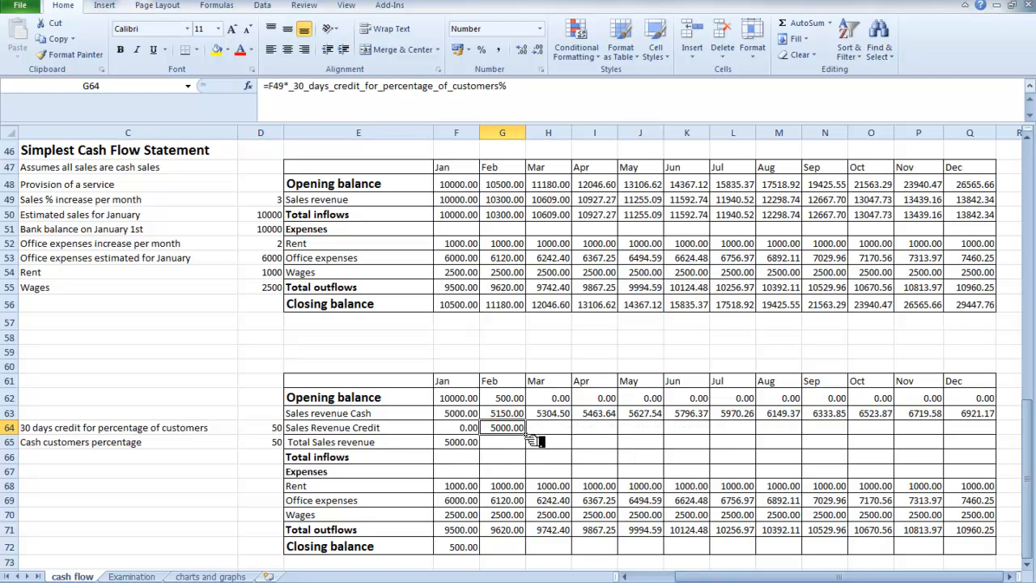
{"action": "left_click_drag", "start_coordinate": [526, 435], "coordinate": [570, 434]}
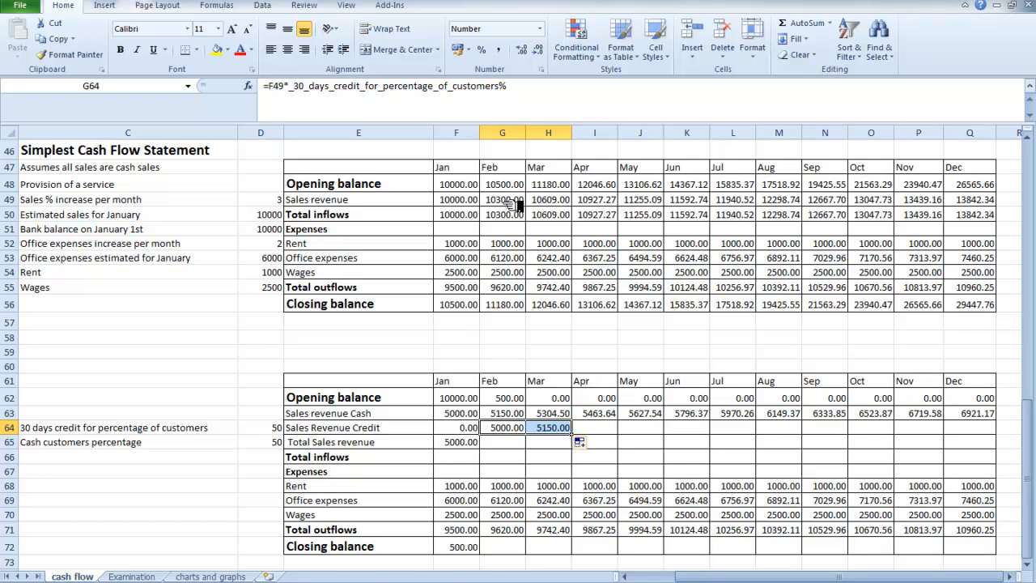
{"action": "left_click", "coordinate": [562, 455]}
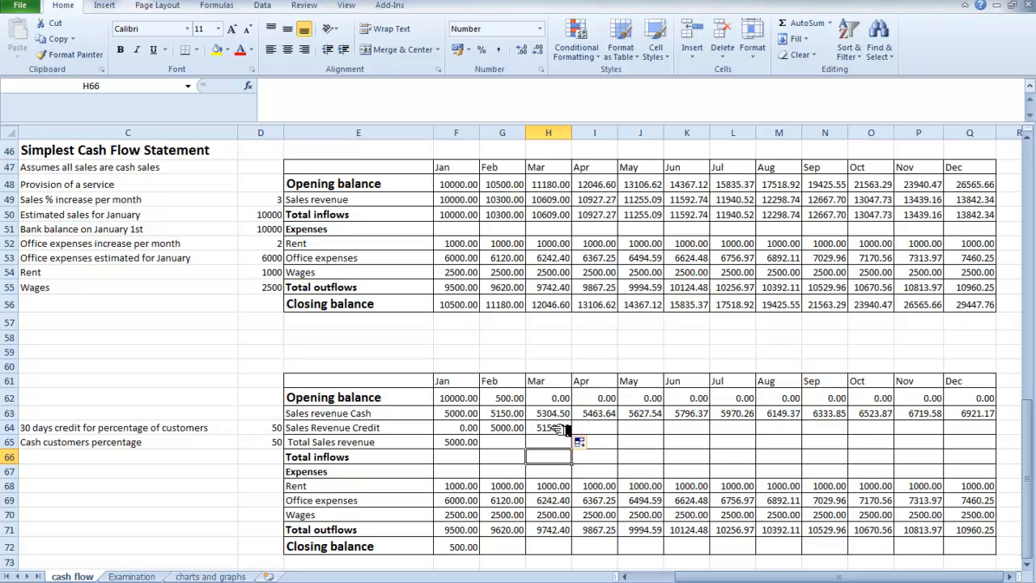
{"action": "left_click", "coordinate": [566, 428]}
{"action": "left_click_drag", "start_coordinate": [583, 437], "coordinate": [987, 429]}
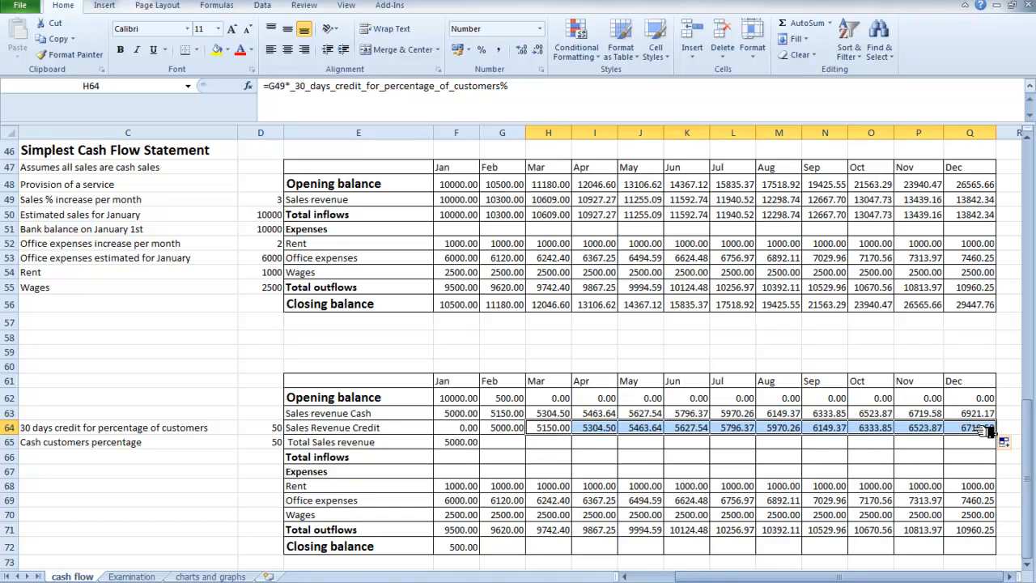
{"action": "left_click", "coordinate": [631, 467]}
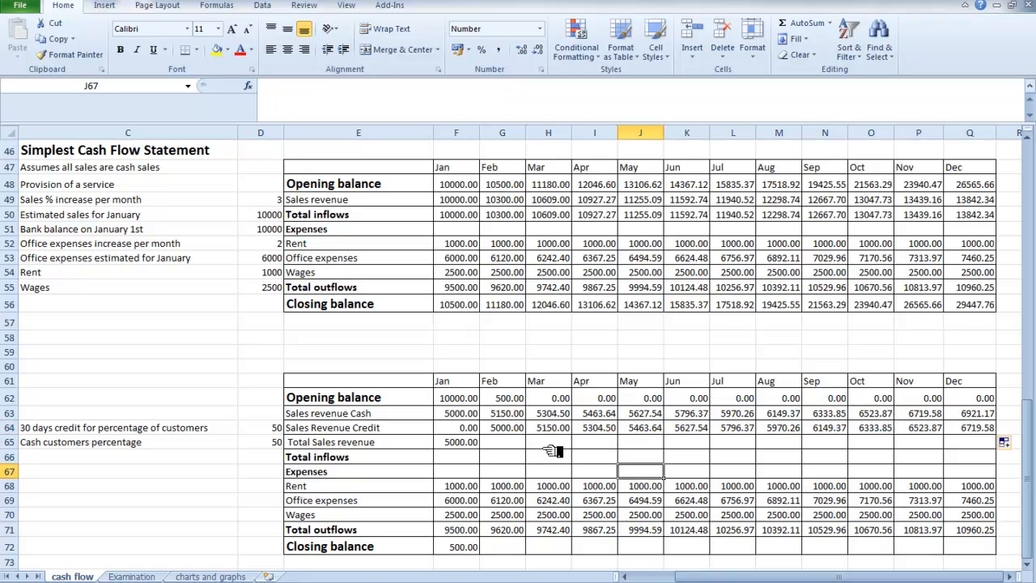
Copy January's Total Sales revenue formula across to December in the second cash flow table.
{"action": "left_click", "coordinate": [476, 444]}
{"action": "left_click_drag", "start_coordinate": [485, 449], "coordinate": [995, 445]}
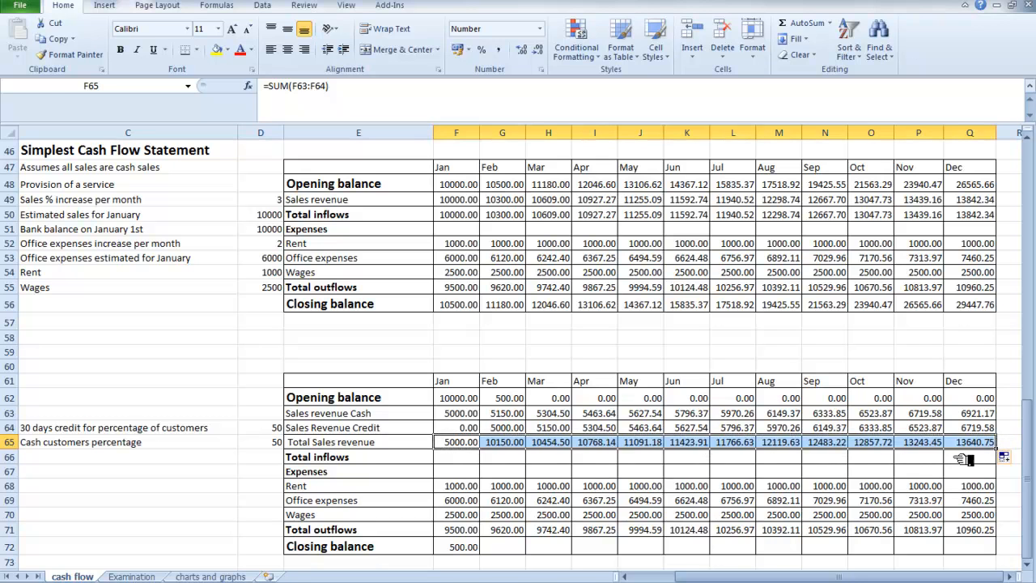
{"action": "left_click", "coordinate": [565, 471]}
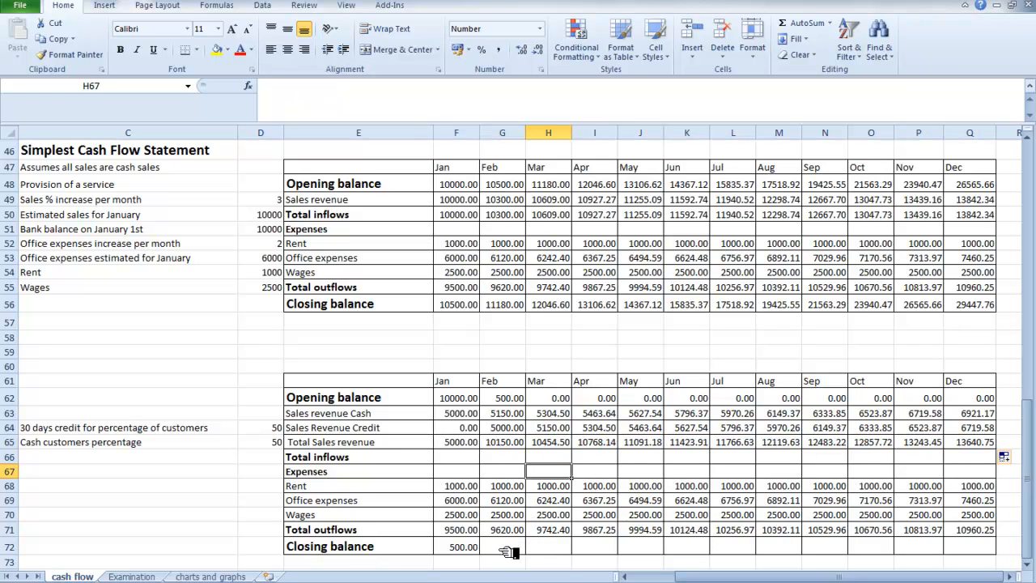
Set January's Total inflows in the second table to =F65 and copy the formula across to December.
{"action": "left_click", "coordinate": [471, 549]}
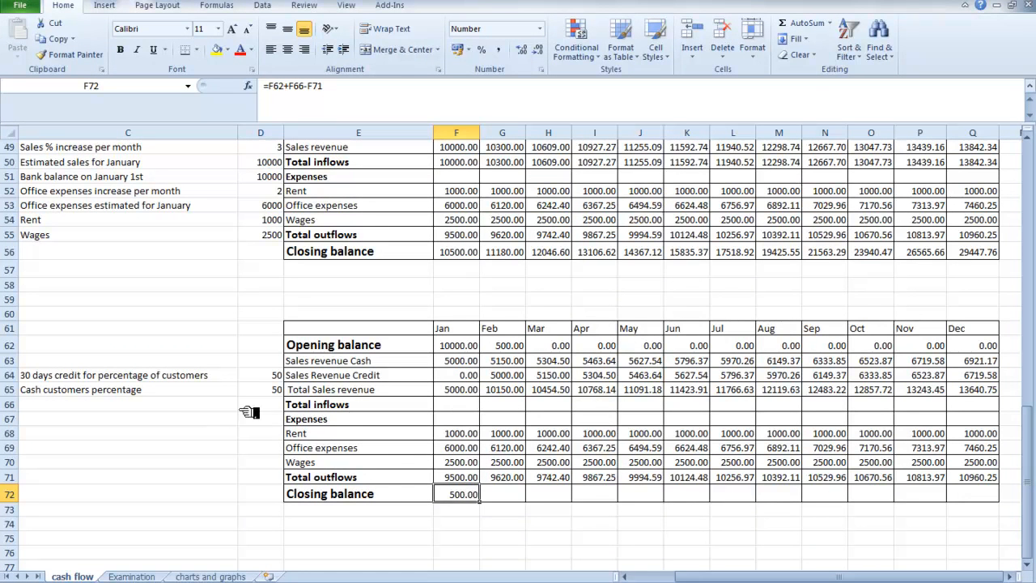
{"action": "left_click", "coordinate": [453, 404]}
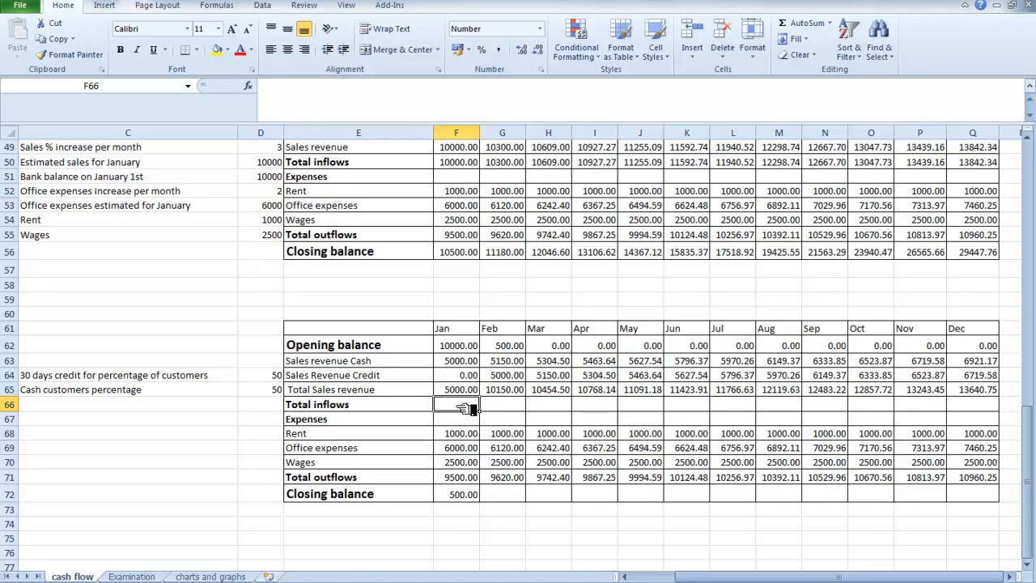
{"action": "type", "text": "="}
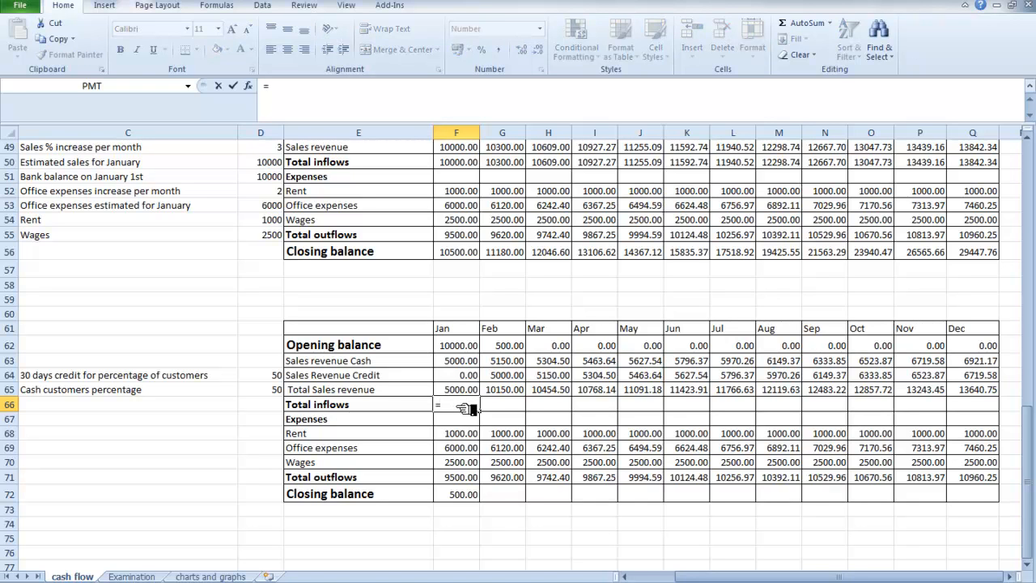
{"action": "left_click", "coordinate": [470, 391]}
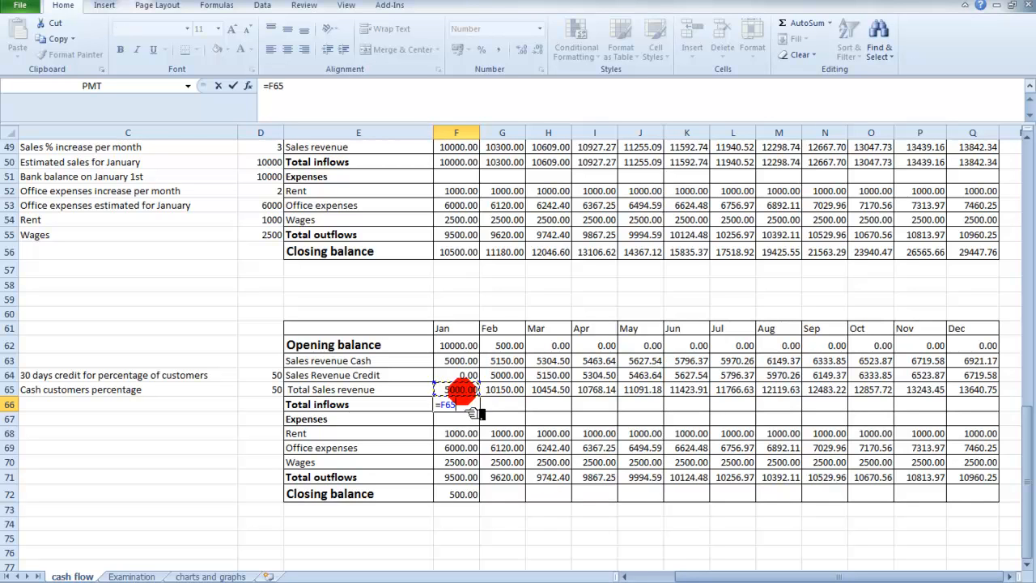
{"action": "key", "text": "Tab"}
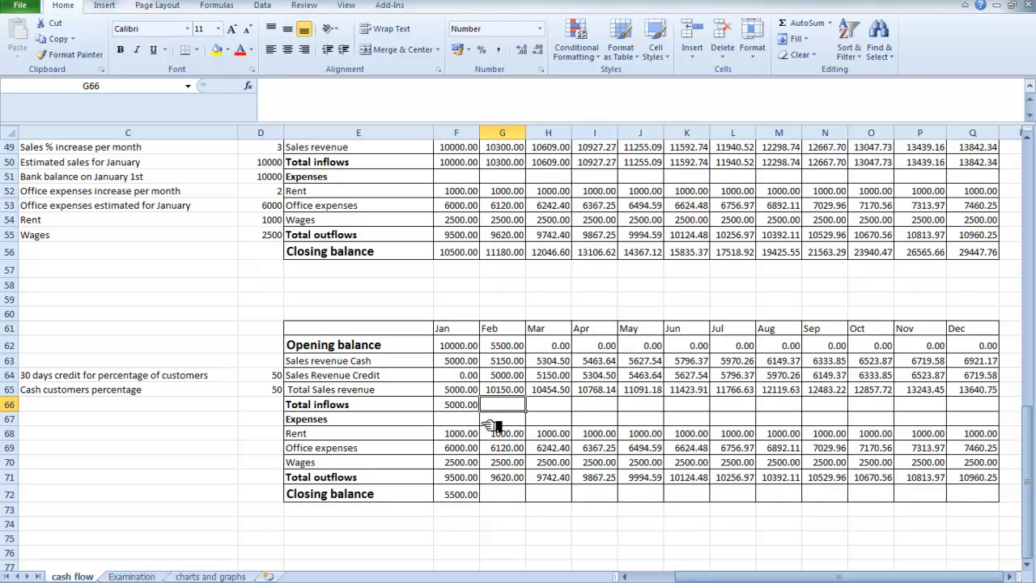
{"action": "left_click", "coordinate": [466, 404]}
{"action": "left_click_drag", "start_coordinate": [480, 409], "coordinate": [996, 411]}
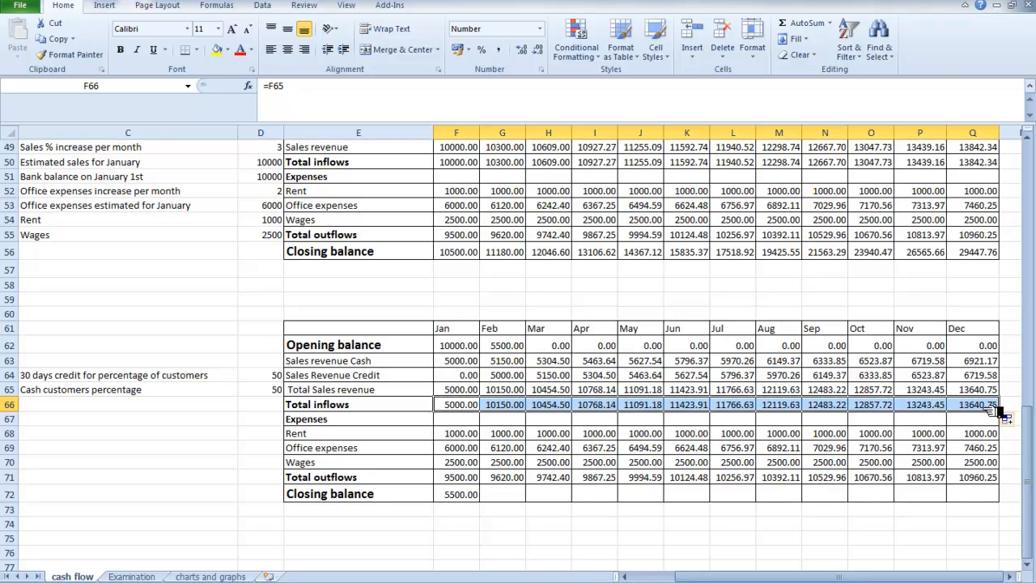
Copy January's Closing balance formula across to December in the second cash flow table.
{"action": "left_click", "coordinate": [474, 498]}
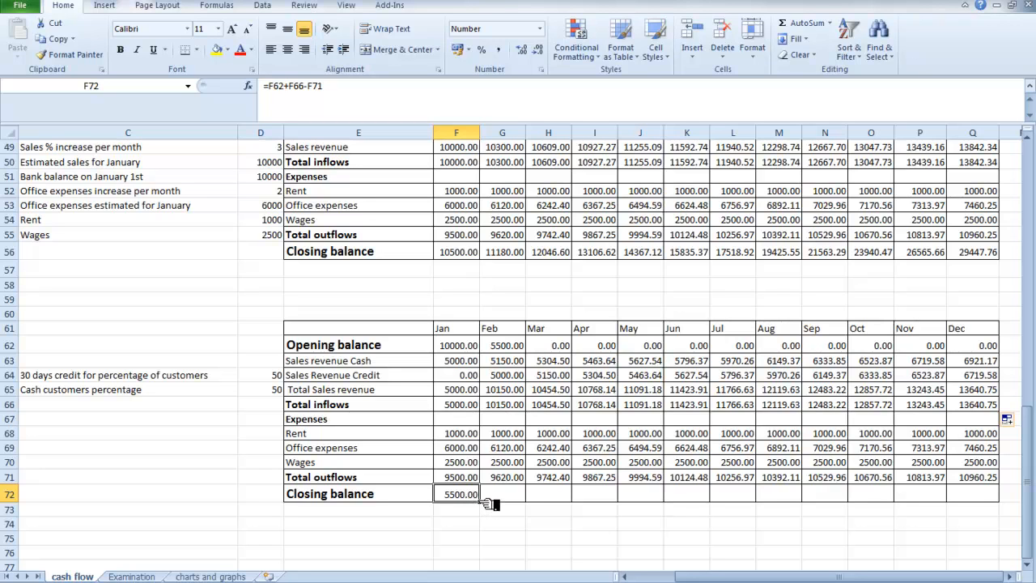
{"action": "left_click_drag", "start_coordinate": [479, 501], "coordinate": [528, 503]}
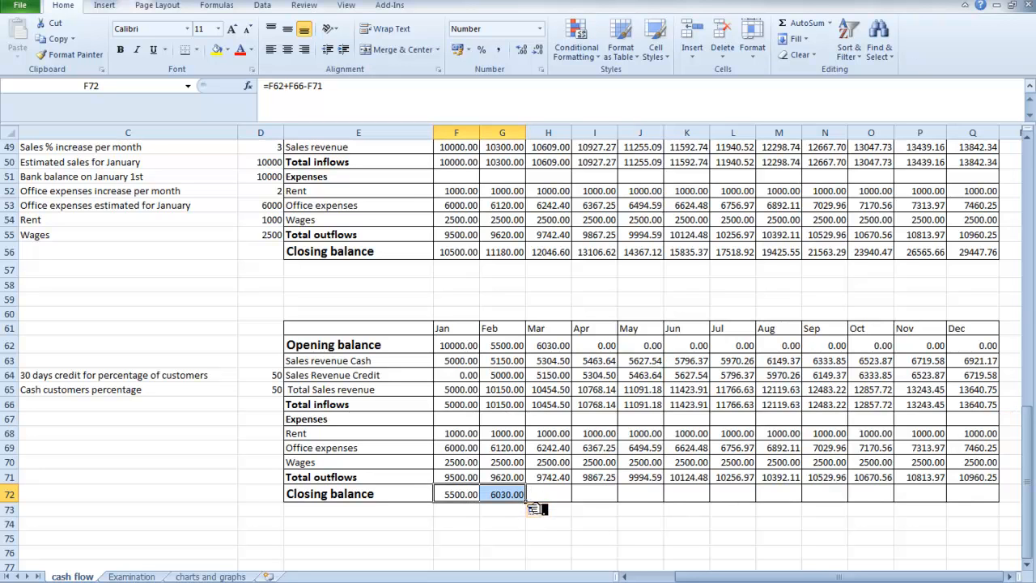
{"action": "left_click_drag", "start_coordinate": [526, 501], "coordinate": [983, 504]}
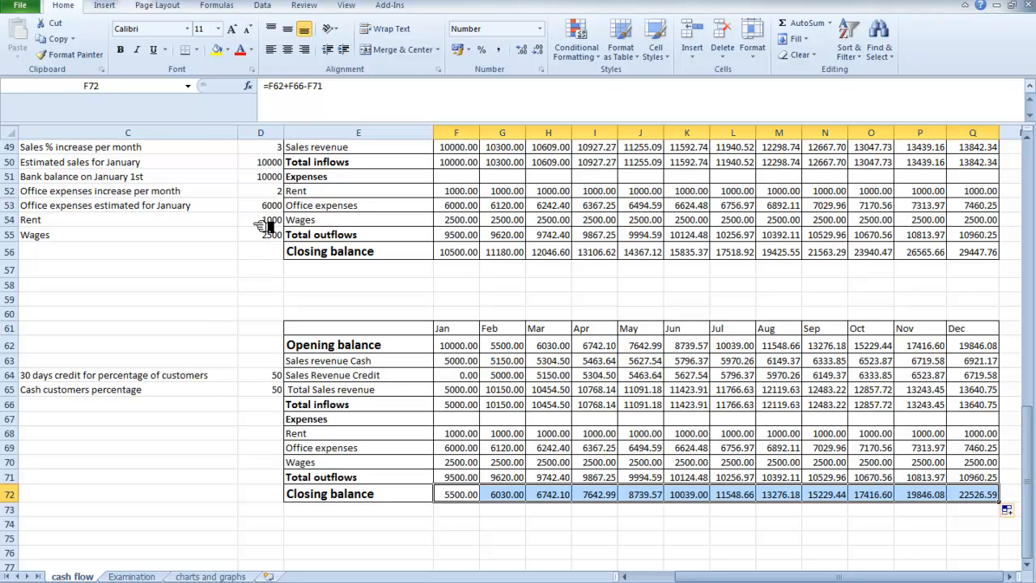
Set the Sales % increase per month assumption to 4.
{"action": "left_click", "coordinate": [278, 150]}
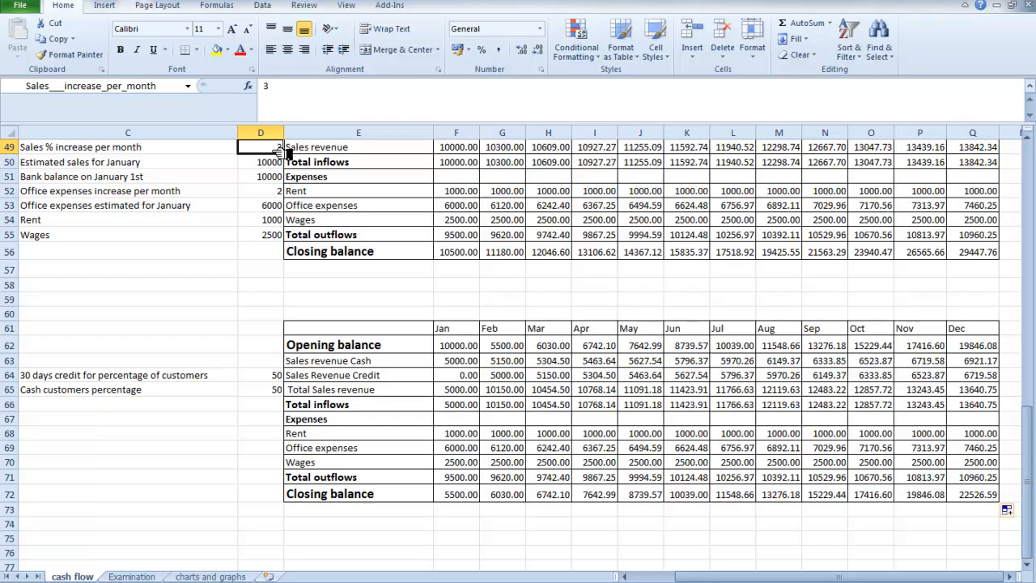
{"action": "type", "text": "4"}
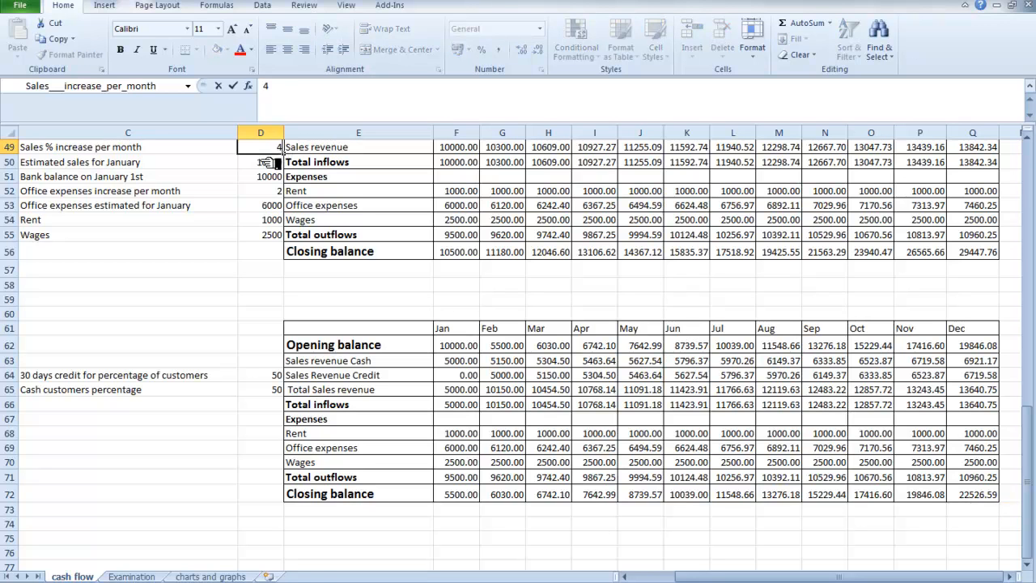
{"action": "left_click", "coordinate": [267, 162]}
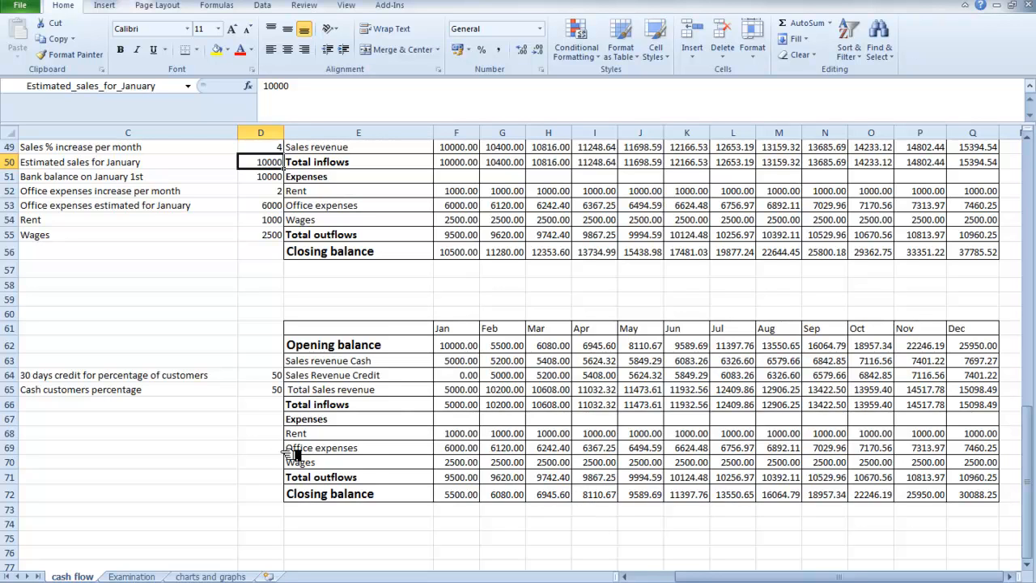
Set the 30 days credit for percentage of customers assumption to 60.
{"action": "left_click", "coordinate": [274, 376]}
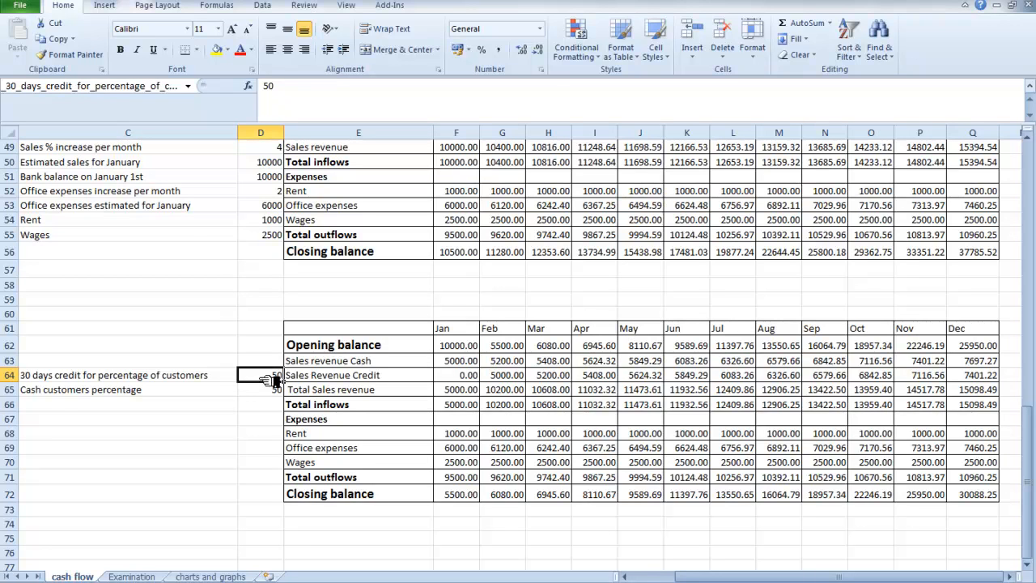
{"action": "type", "text": "60"}
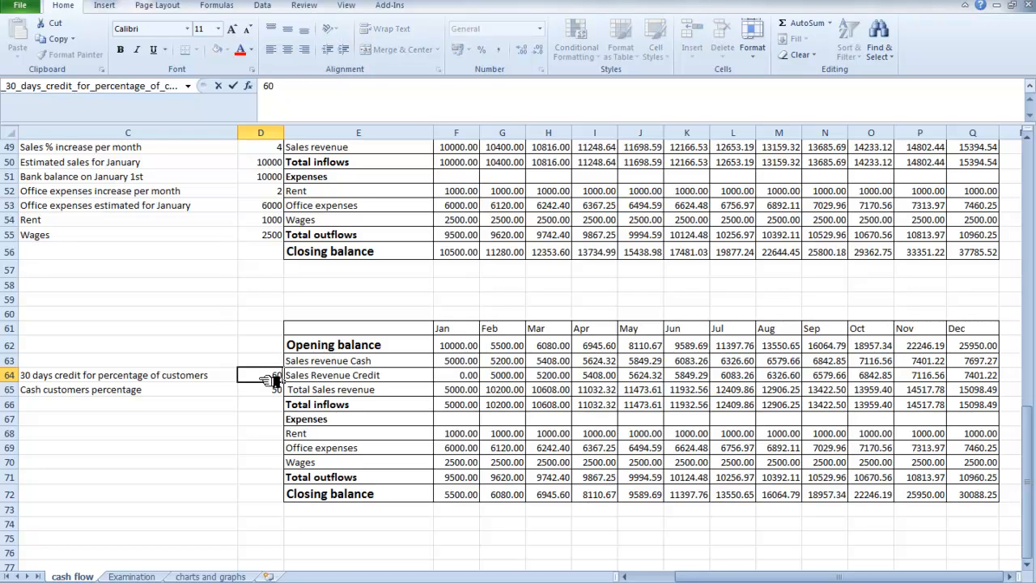
{"action": "left_click", "coordinate": [271, 390]}
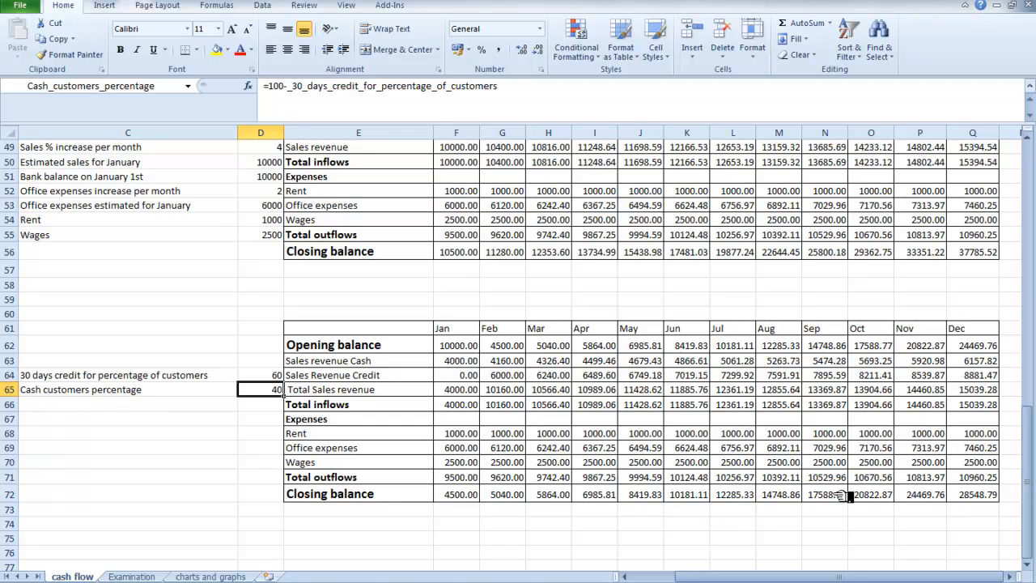
Change the percentage of customers on 30 days credit to 70.
{"action": "left_click", "coordinate": [275, 375]}
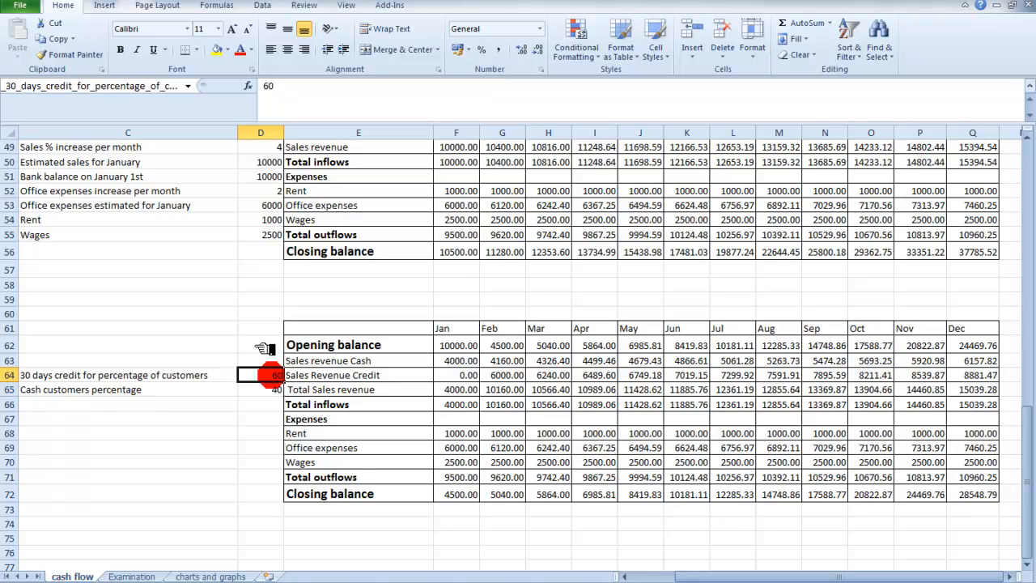
{"action": "type", "text": "70"}
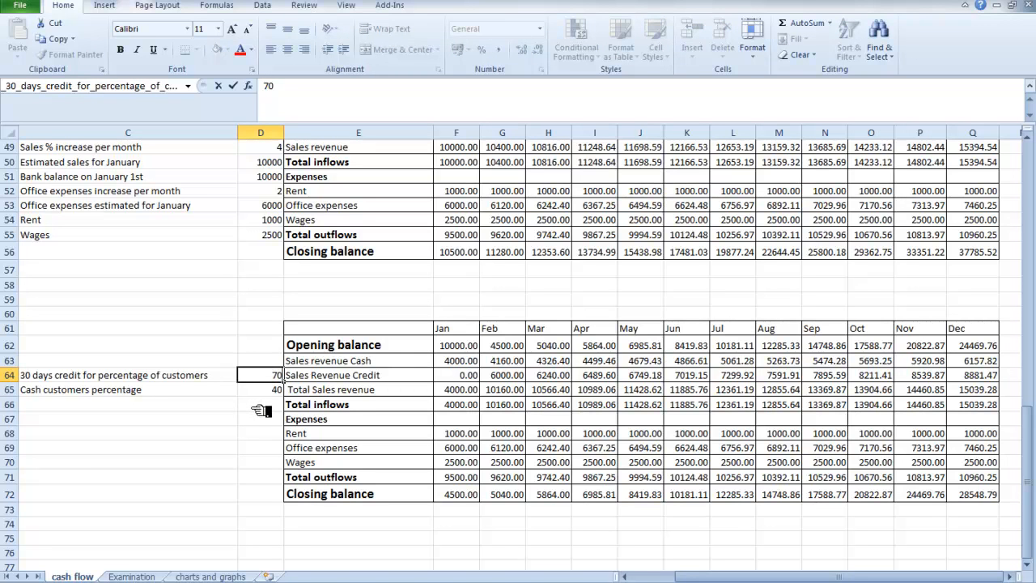
{"action": "key", "text": "Return"}
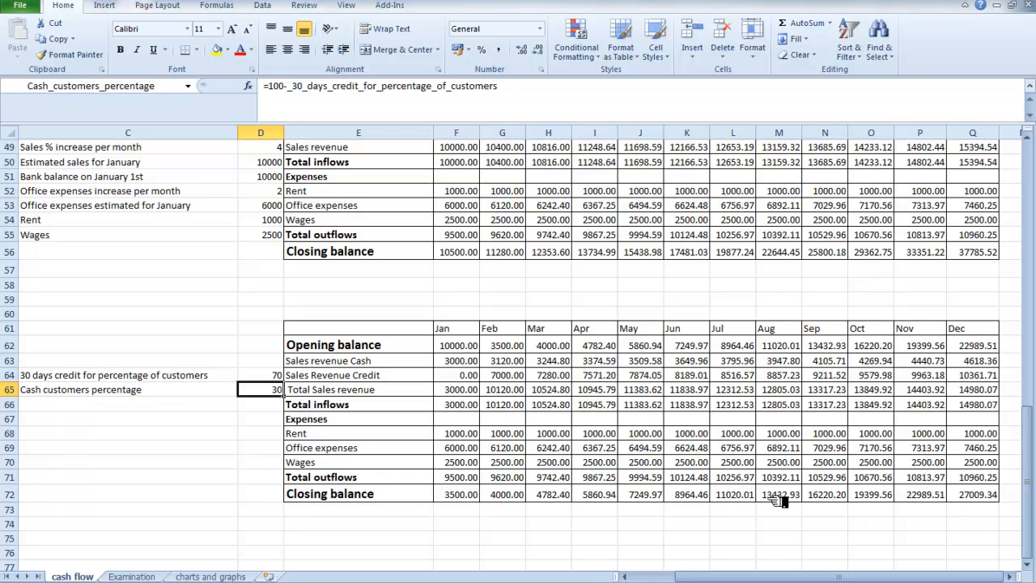
Raise the 30 days credit customer percentage to 100 so that all sales are on credit.
{"action": "left_click", "coordinate": [267, 375]}
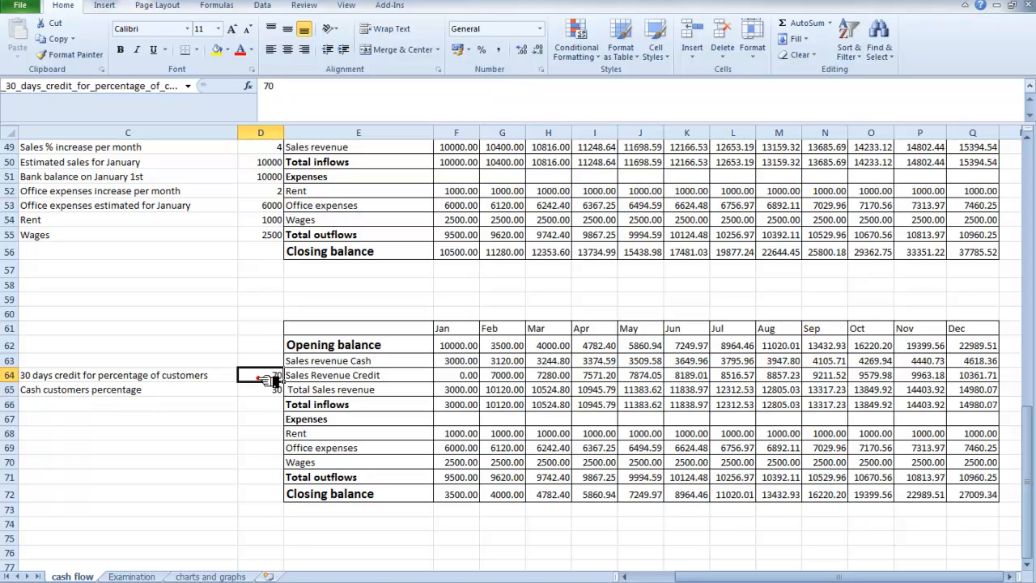
{"action": "type", "text": "100"}
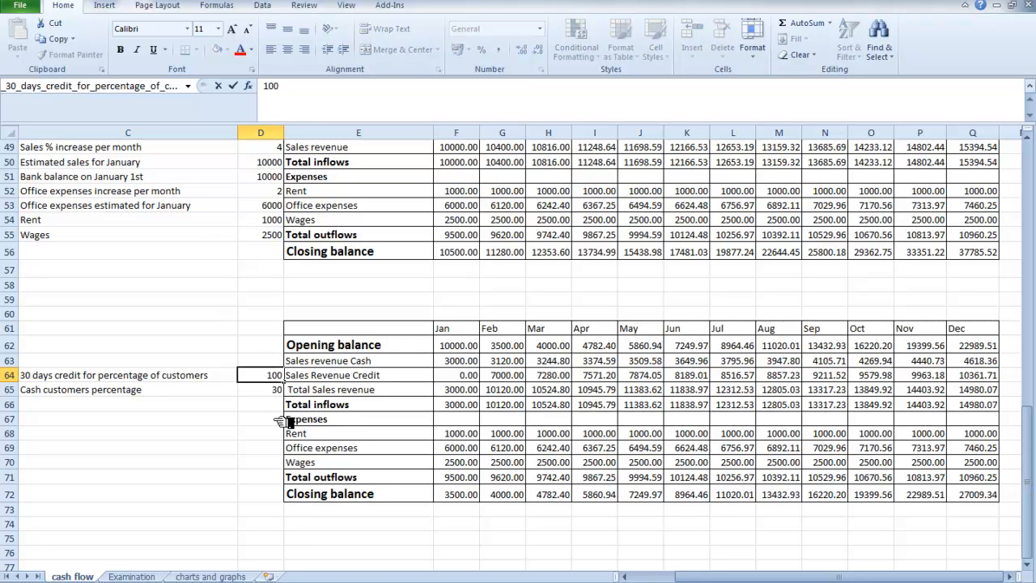
{"action": "key", "text": "Return"}
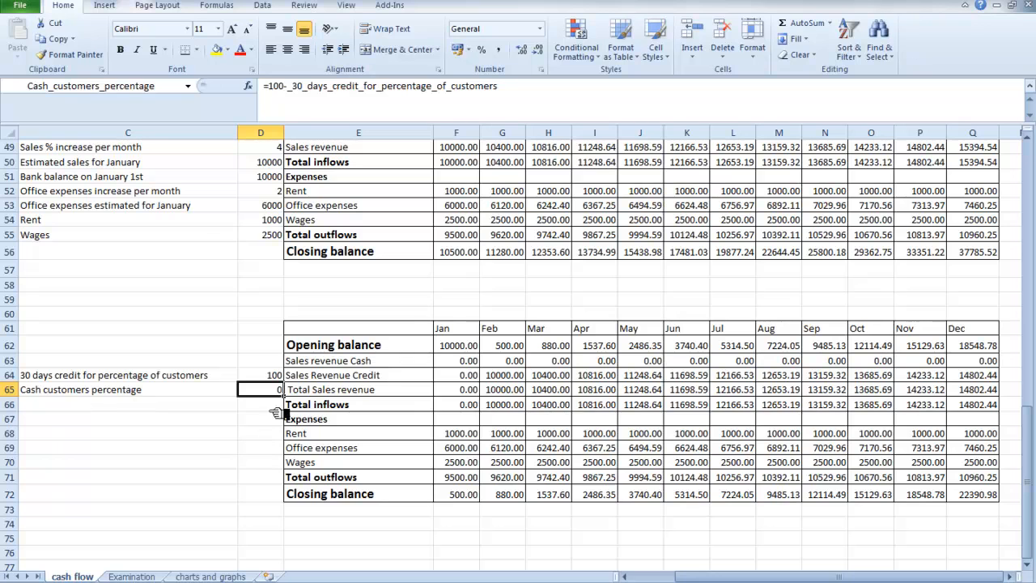
Set the 30 days credit for percentage of customers back to 50.
{"action": "left_click", "coordinate": [279, 375]}
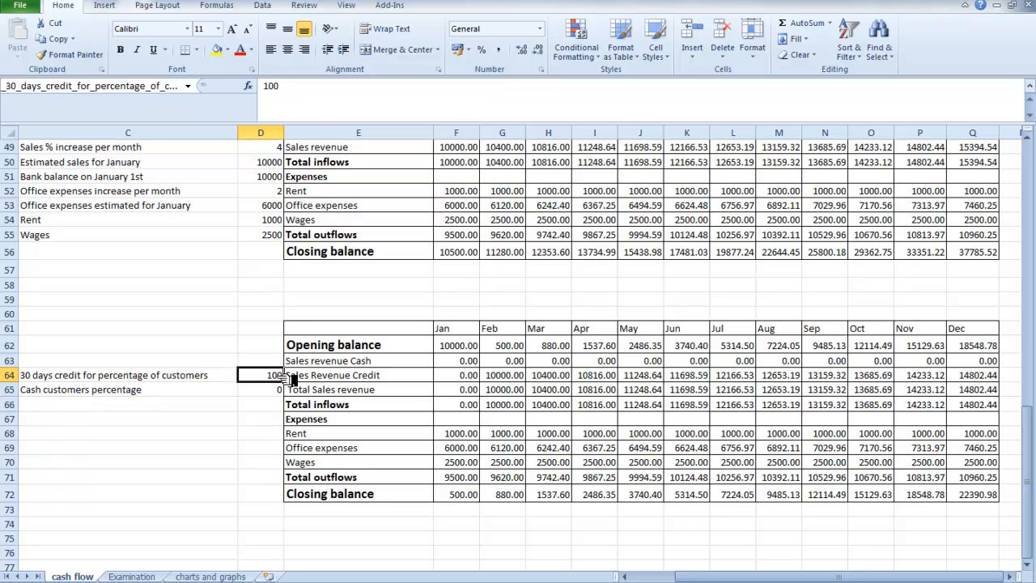
{"action": "type", "text": "50"}
{"action": "left_click", "coordinate": [280, 392]}
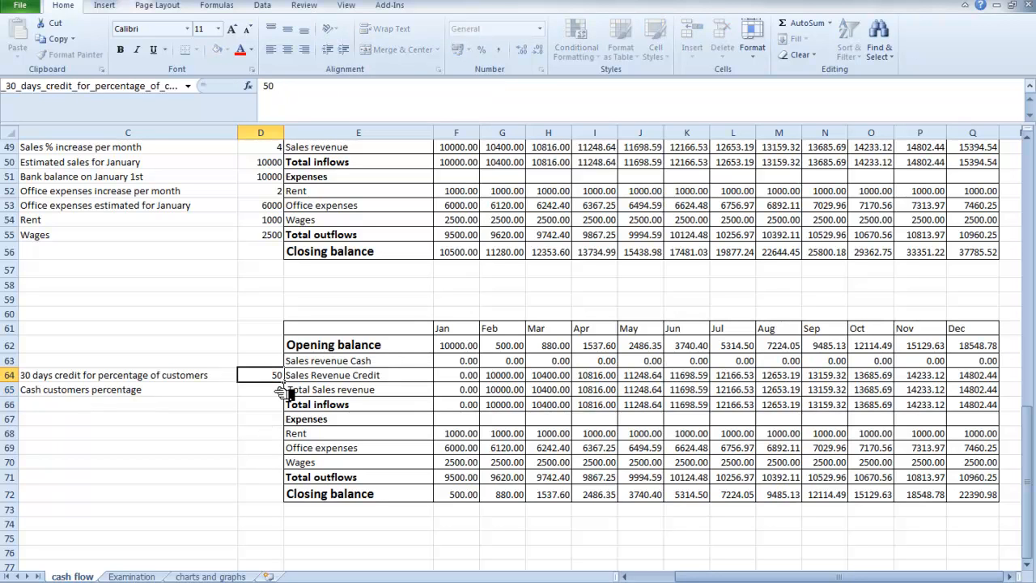
{"action": "left_click", "coordinate": [280, 391]}
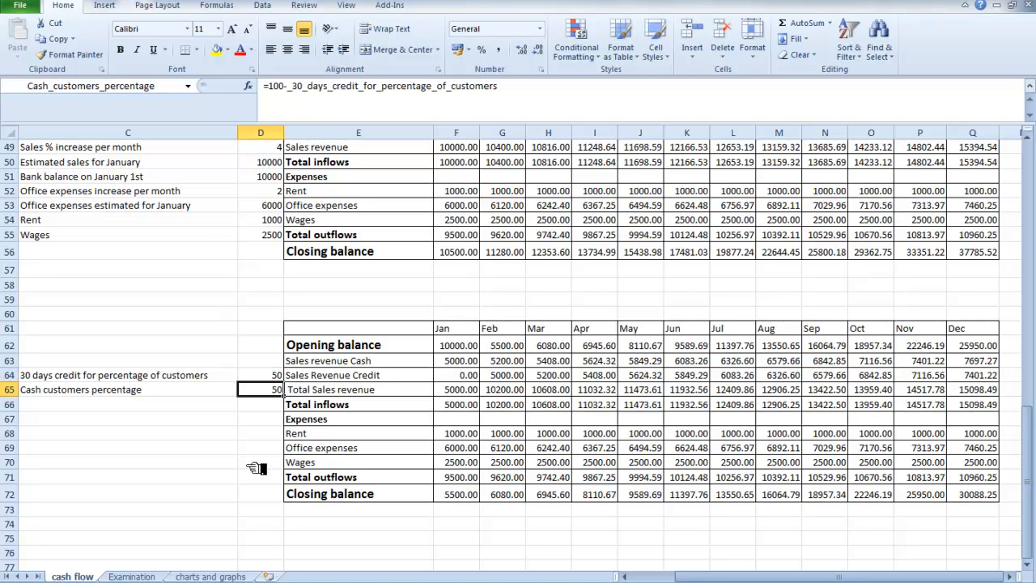